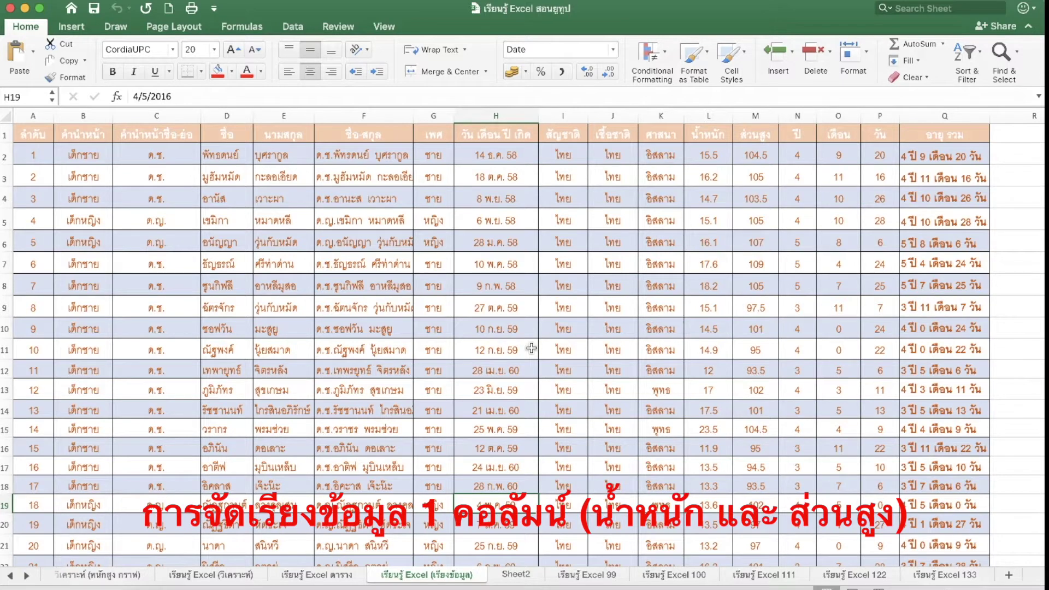
Format A1:Q49 as a light orange table with headers
left_click(487, 258)
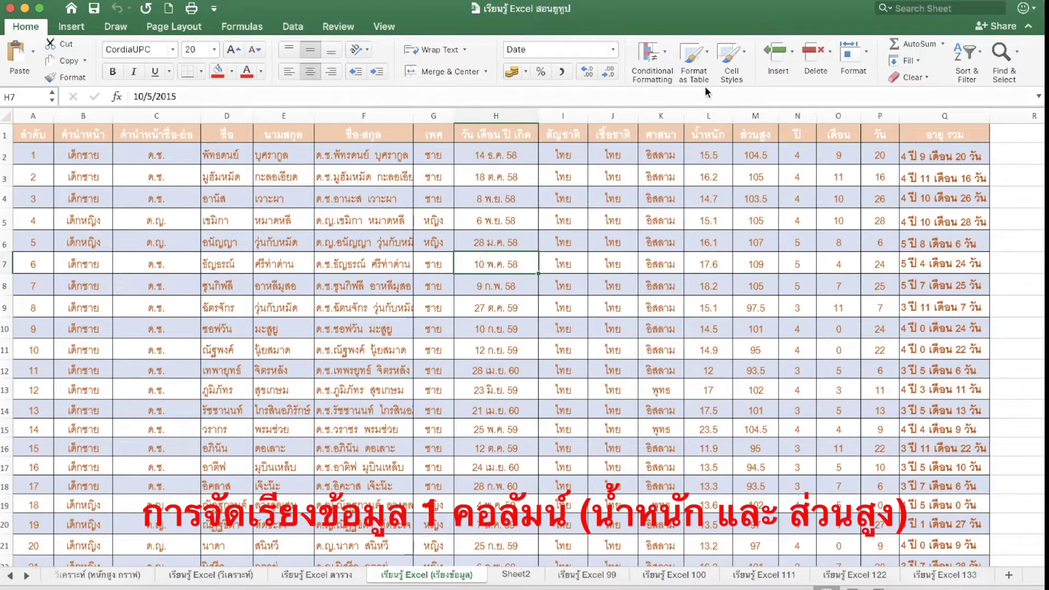
left_click(692, 57)
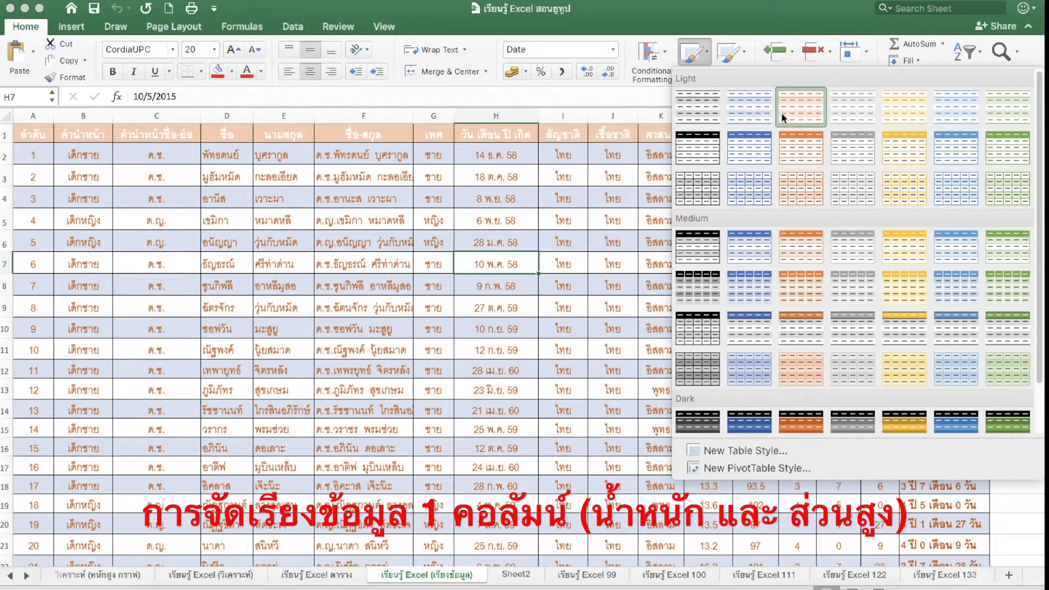
left_click(796, 113)
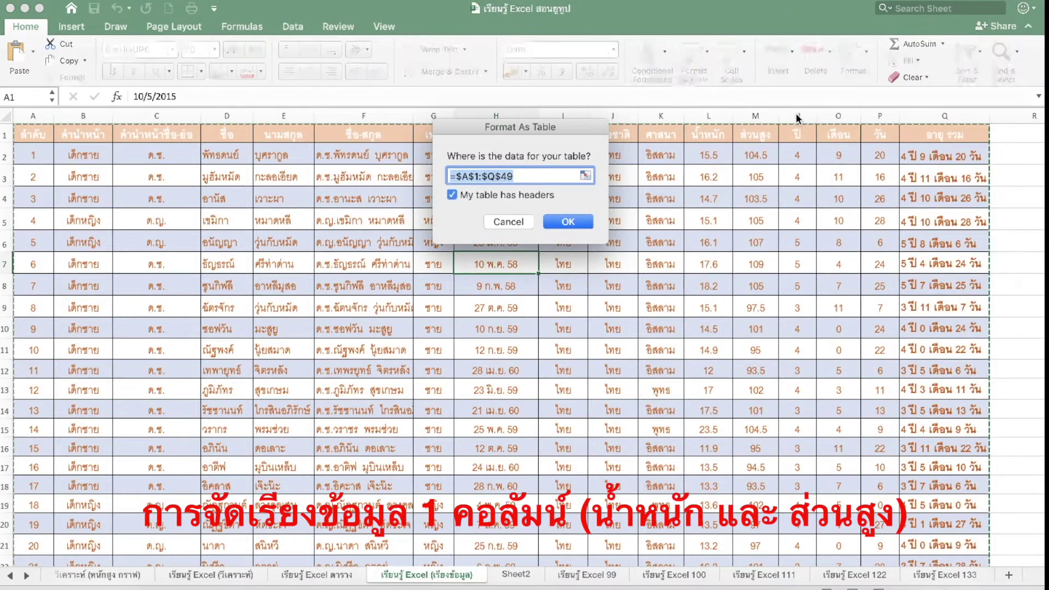
left_click(567, 222)
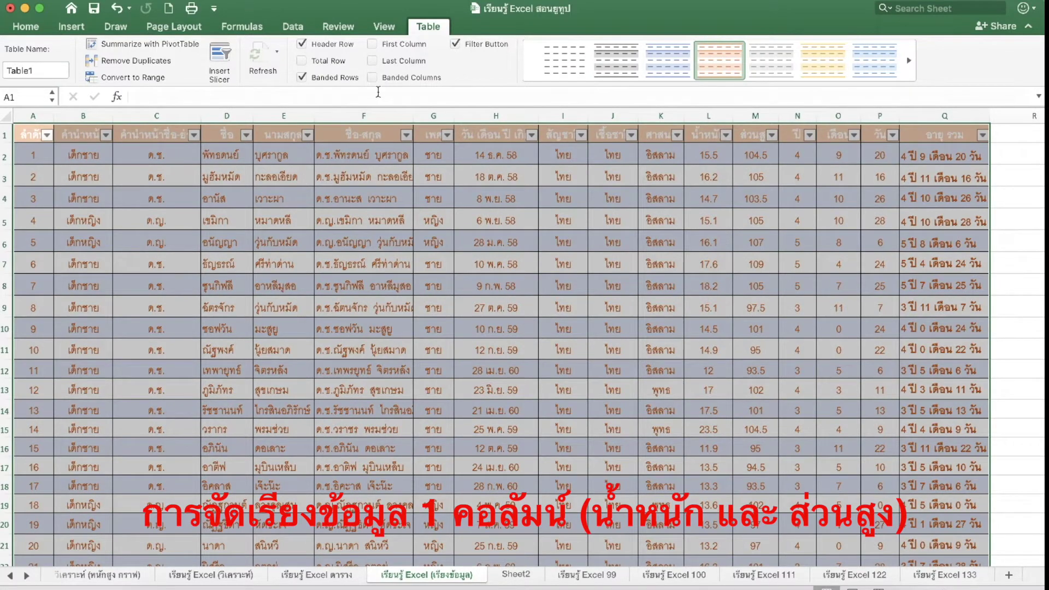
Browse the Insert and Home ribbons, ending on the Data ribbon
left_click(74, 31)
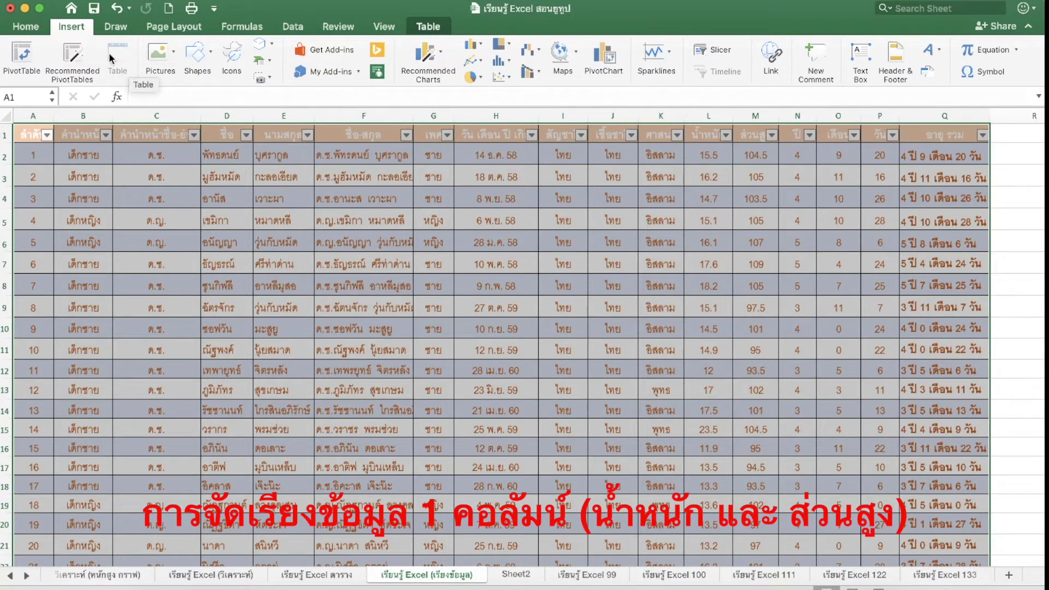
left_click(31, 29)
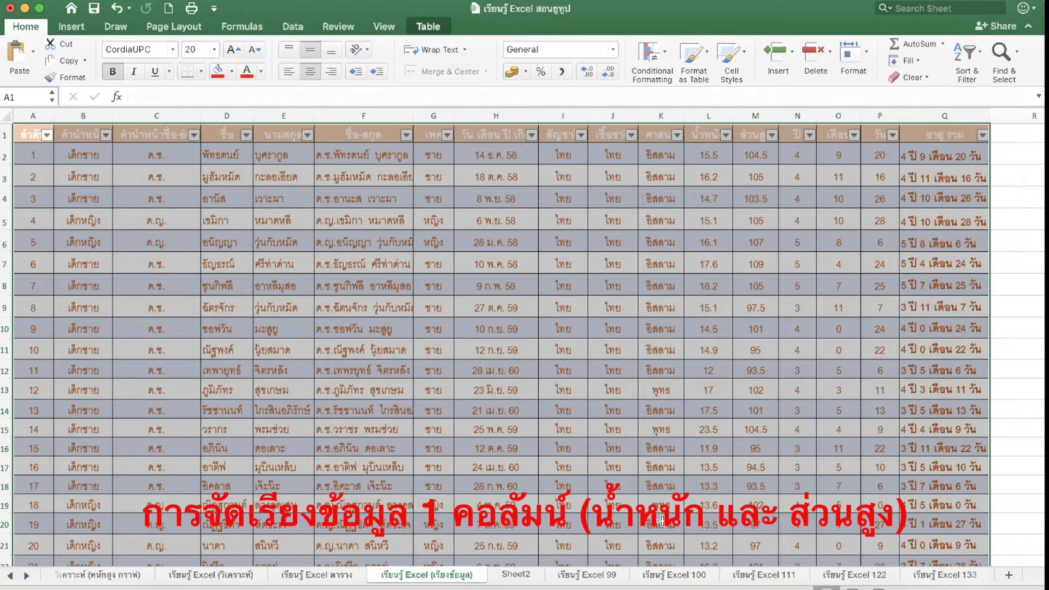
left_click(293, 27)
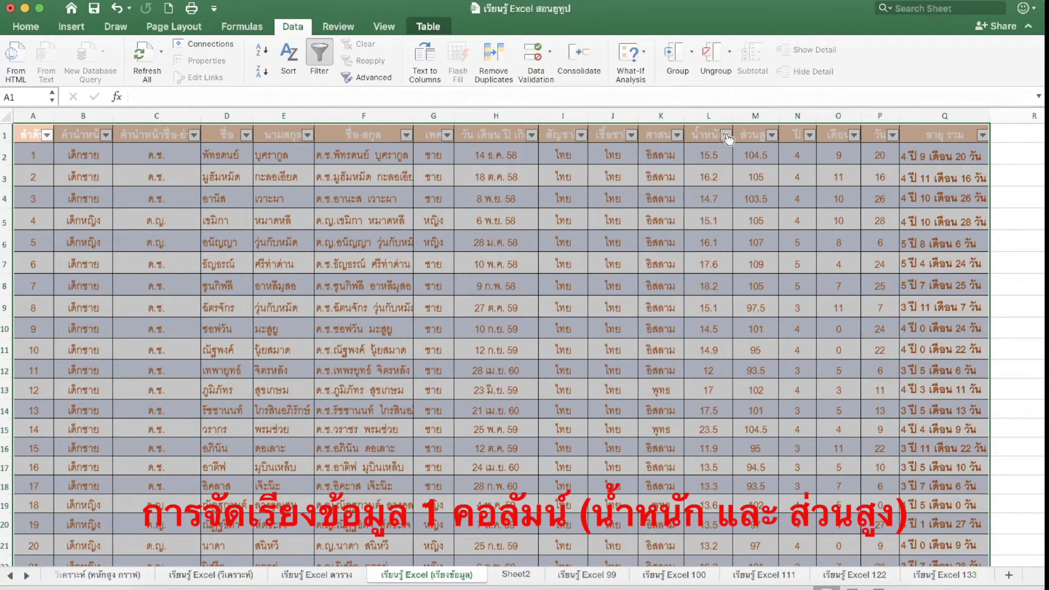
left_click(709, 159)
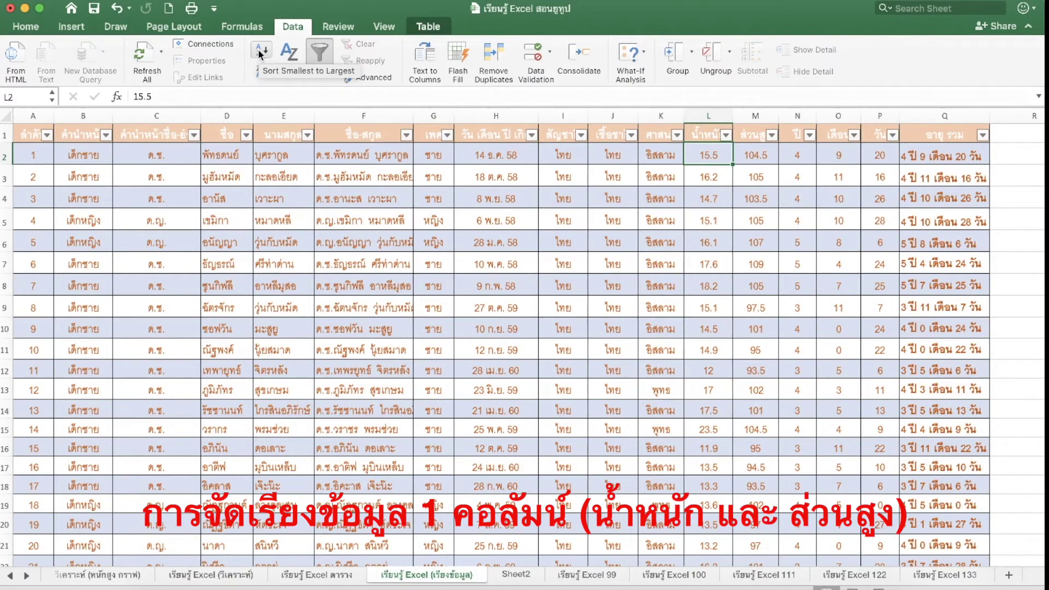
Sort the weight column ascending, then scroll to check it runs from 9.1 to 25
left_click(260, 53)
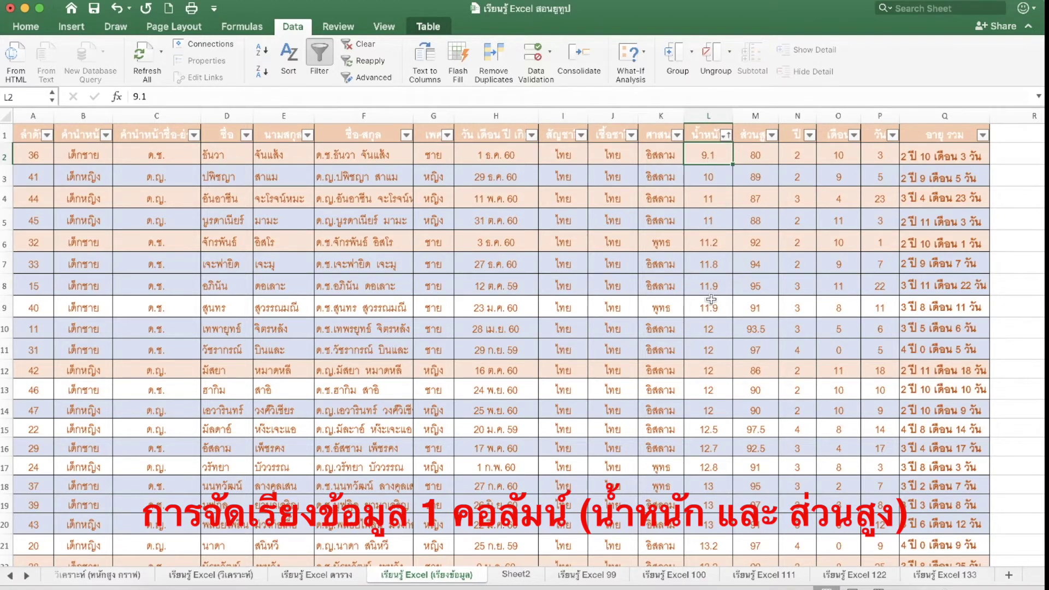
scroll(711, 299, "up", 1)
scroll(711, 298, "down", 1)
scroll(710, 436, "down", 3)
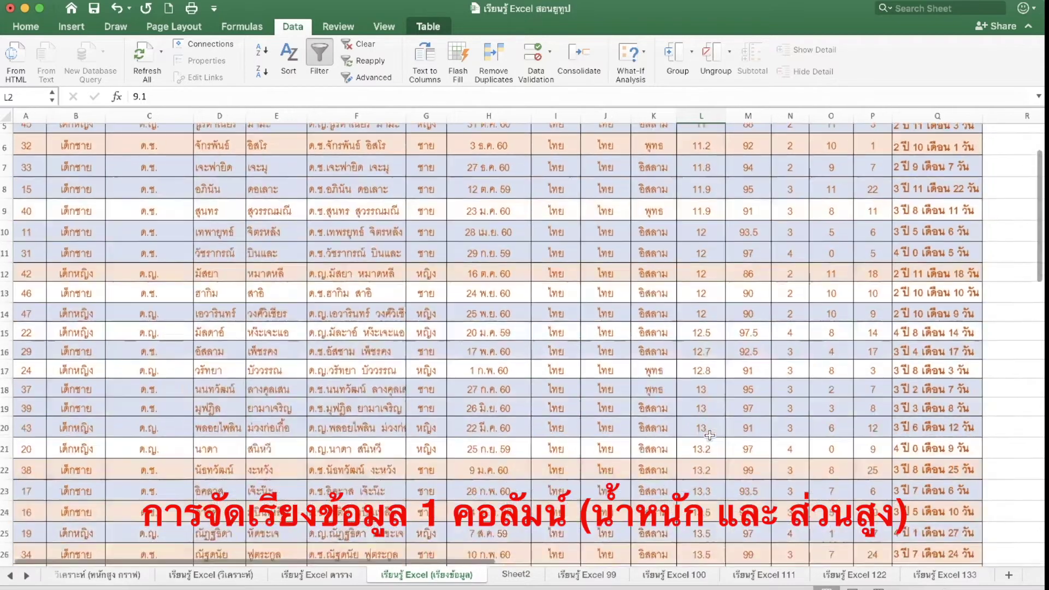
scroll(709, 436, "down", 10)
scroll(710, 437, "down", 5)
scroll(709, 448, "up", 5)
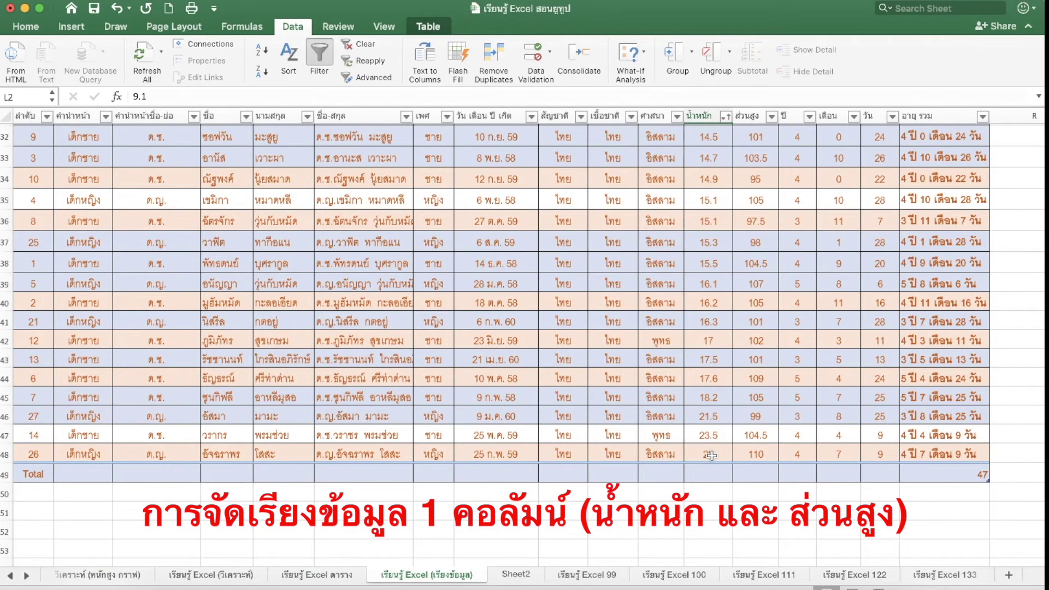
scroll(711, 455, "up", 5)
scroll(711, 455, "up", 4)
scroll(711, 455, "up", 2)
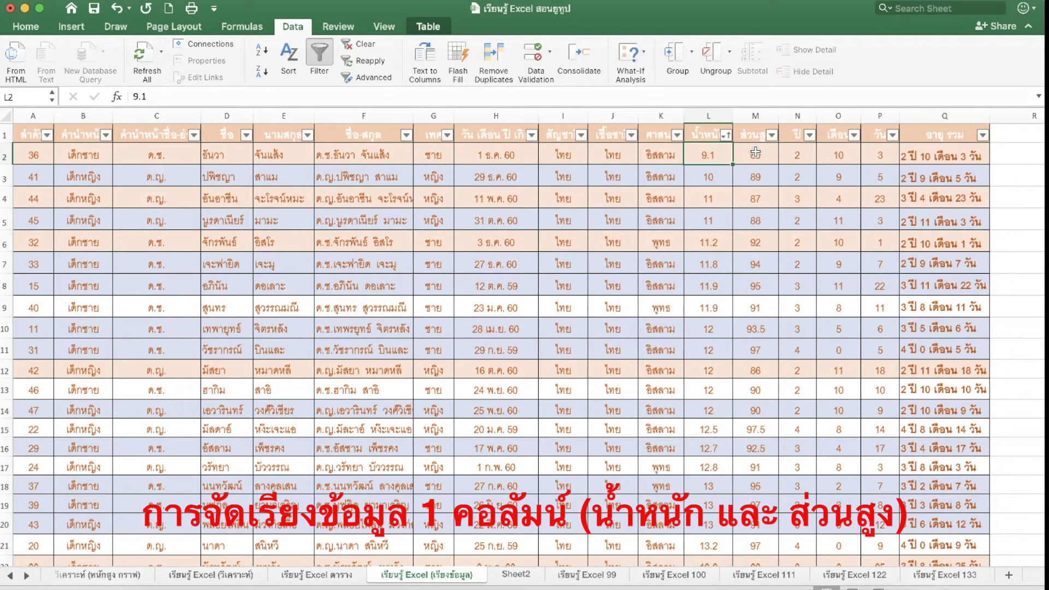
Sort the height column in M descending so 110, 109, 107 lead, and check the order
left_click(755, 153)
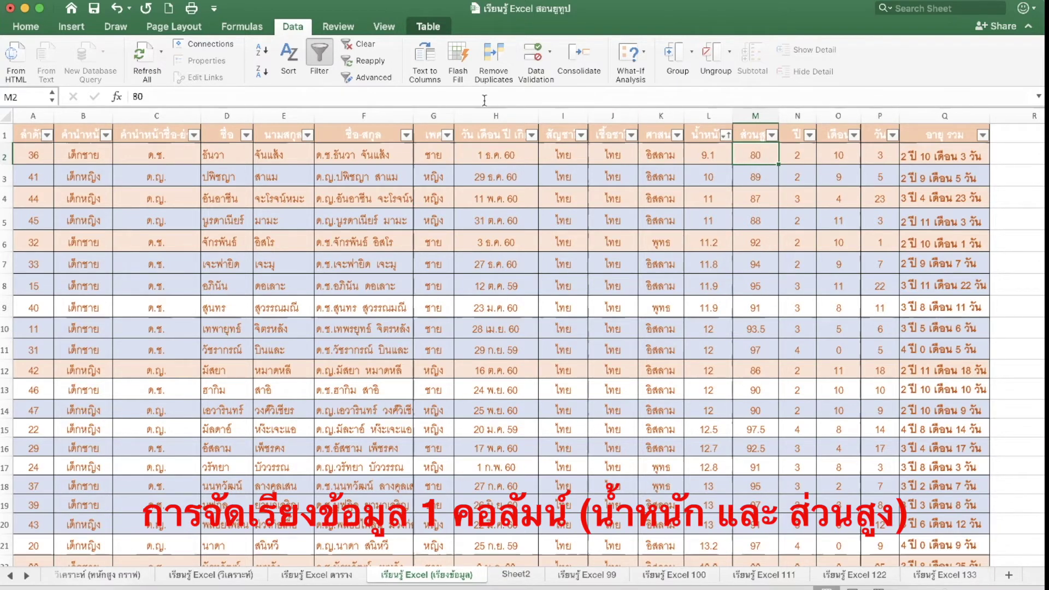
left_click(260, 71)
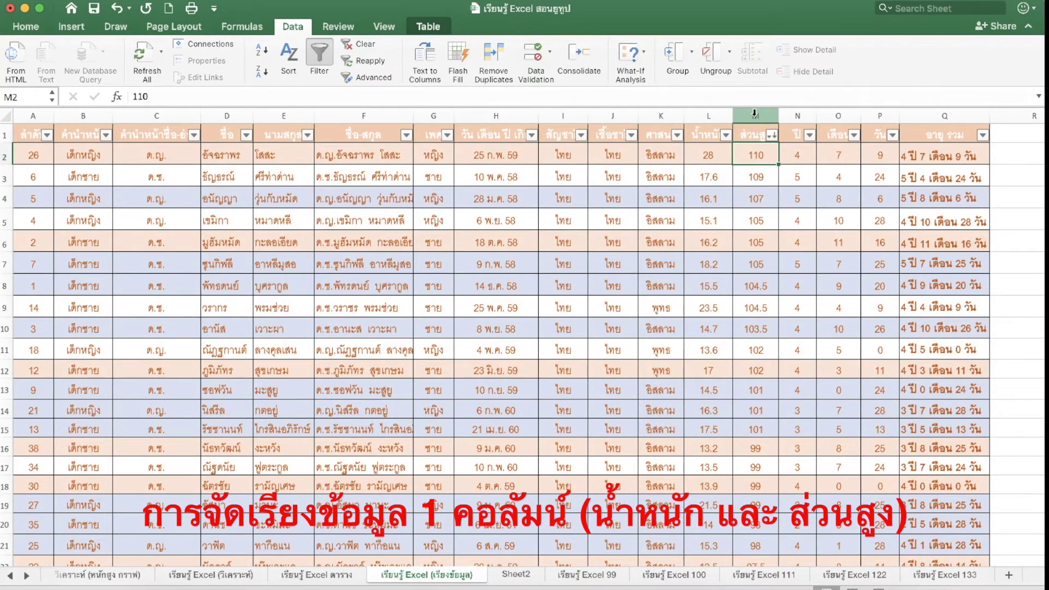
left_click(755, 113)
left_click(756, 147)
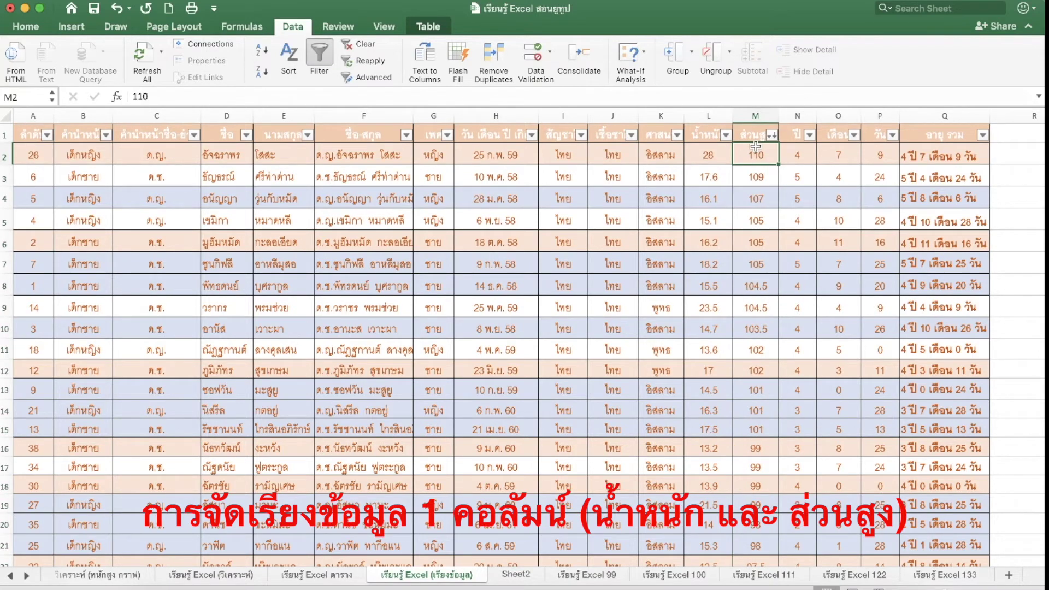
scroll(769, 458, "down", 5)
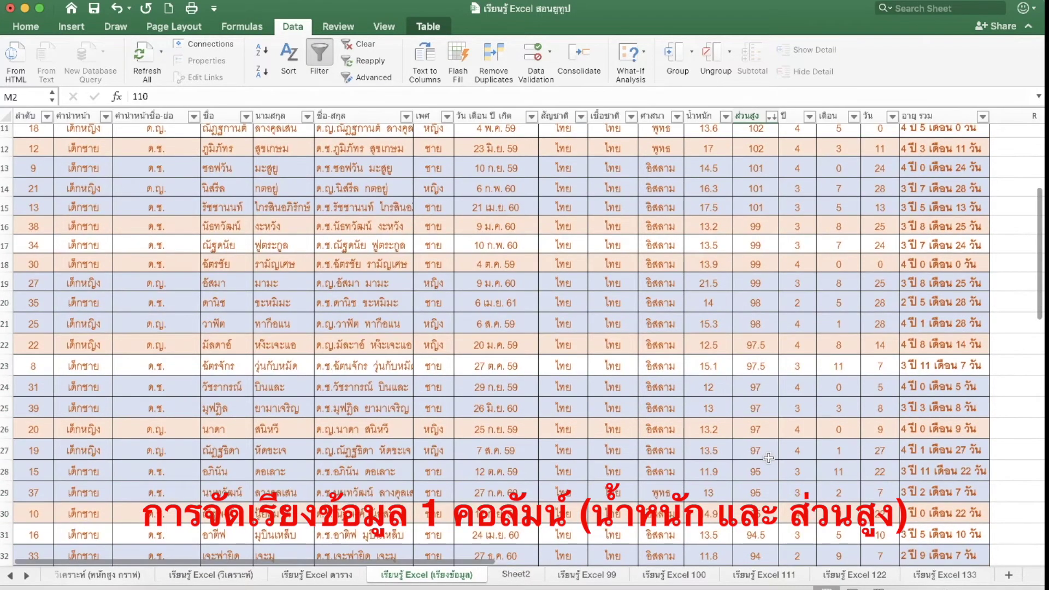
scroll(769, 458, "down", 15)
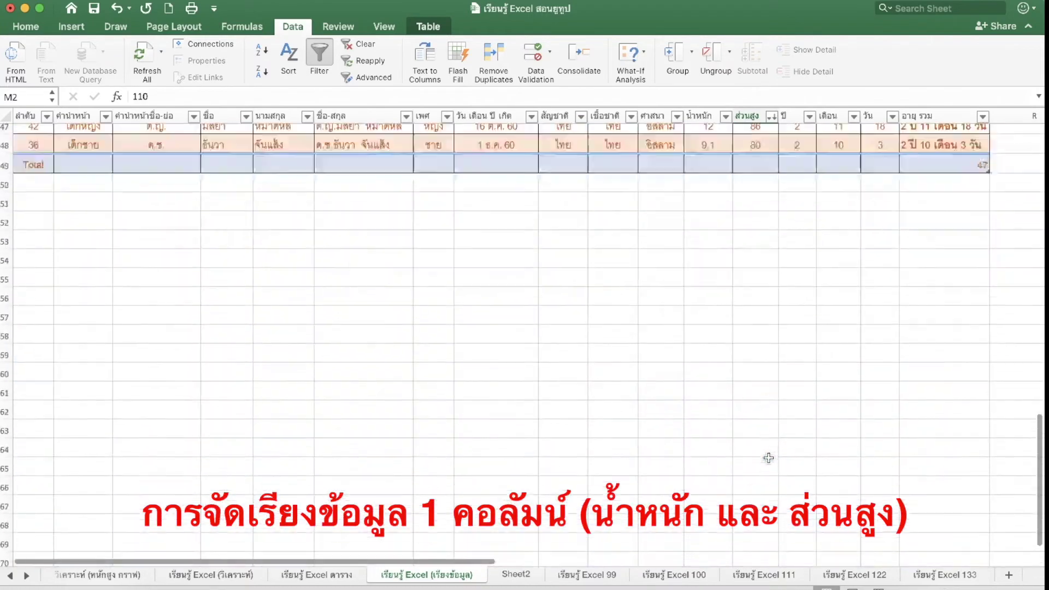
scroll(769, 458, "up", 8)
scroll(769, 458, "up", 7)
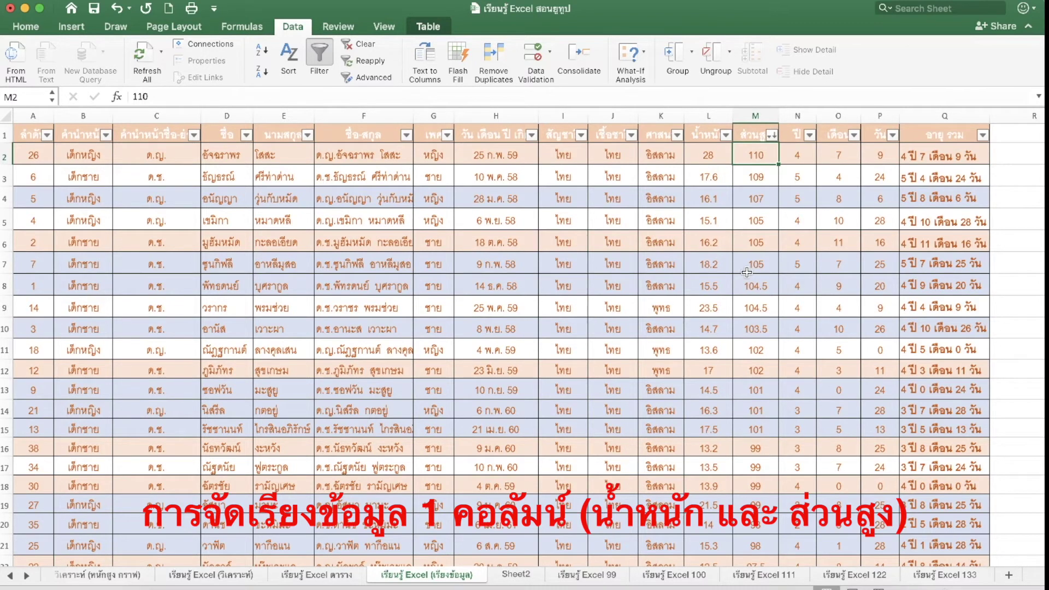
scroll(746, 272, "up", 1)
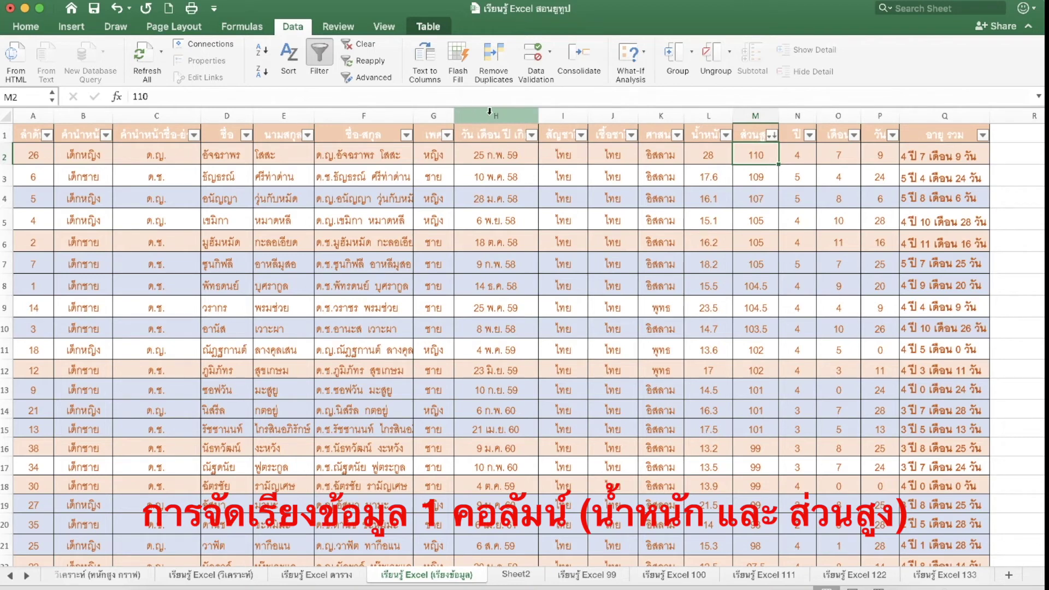
Sort the birth-date column in H, toggling between oldest first and newest first
left_click(533, 135)
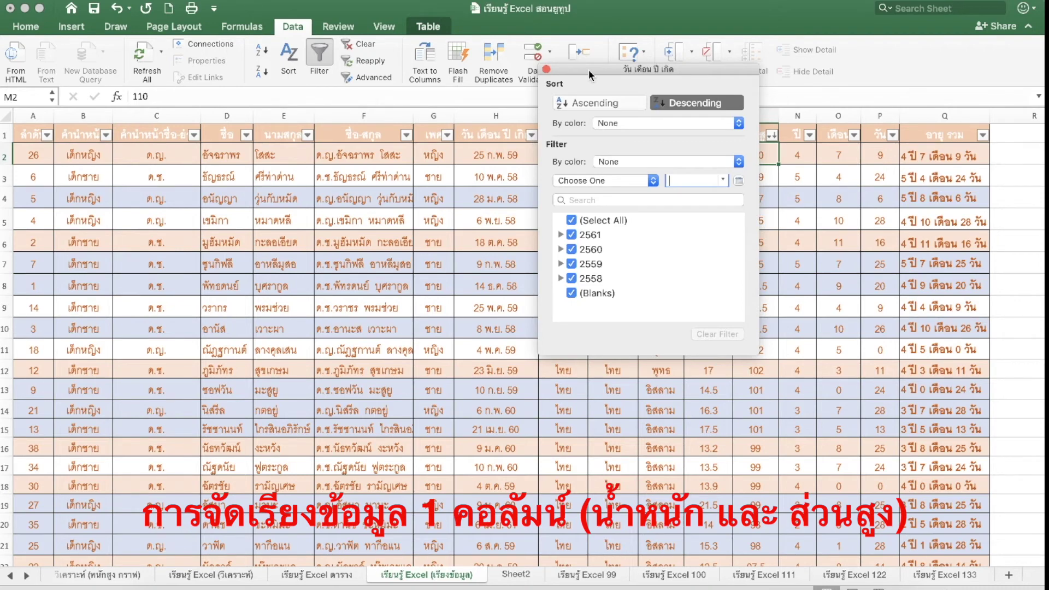
left_click(580, 102)
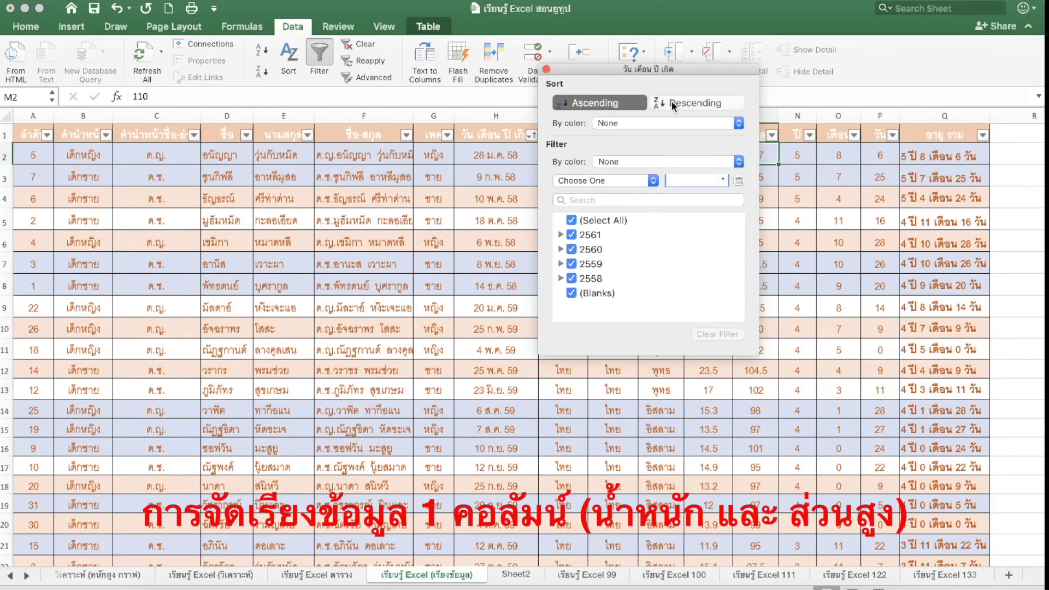
left_click(686, 103)
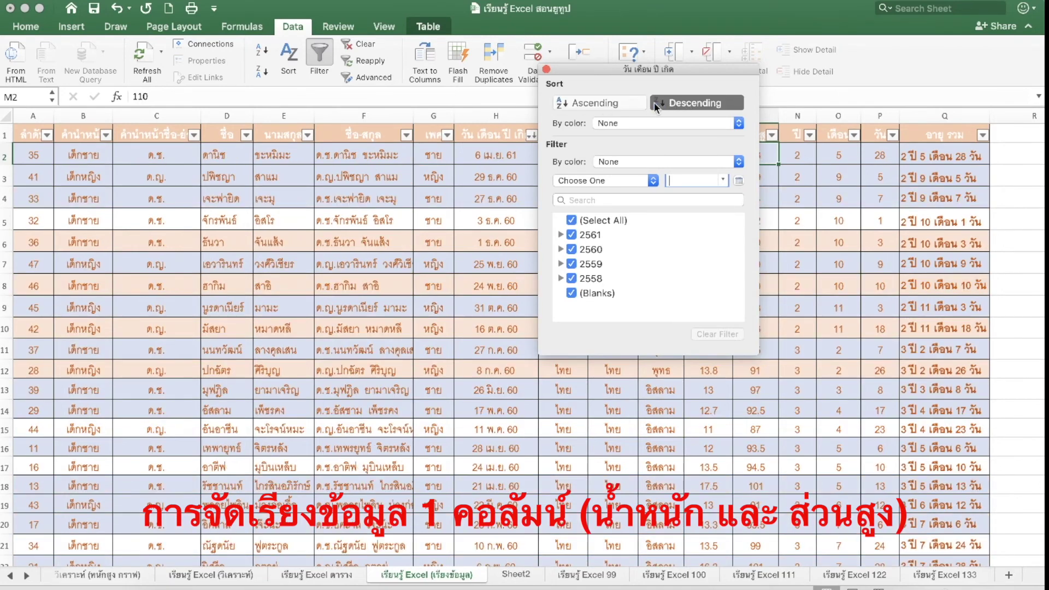
left_click(609, 104)
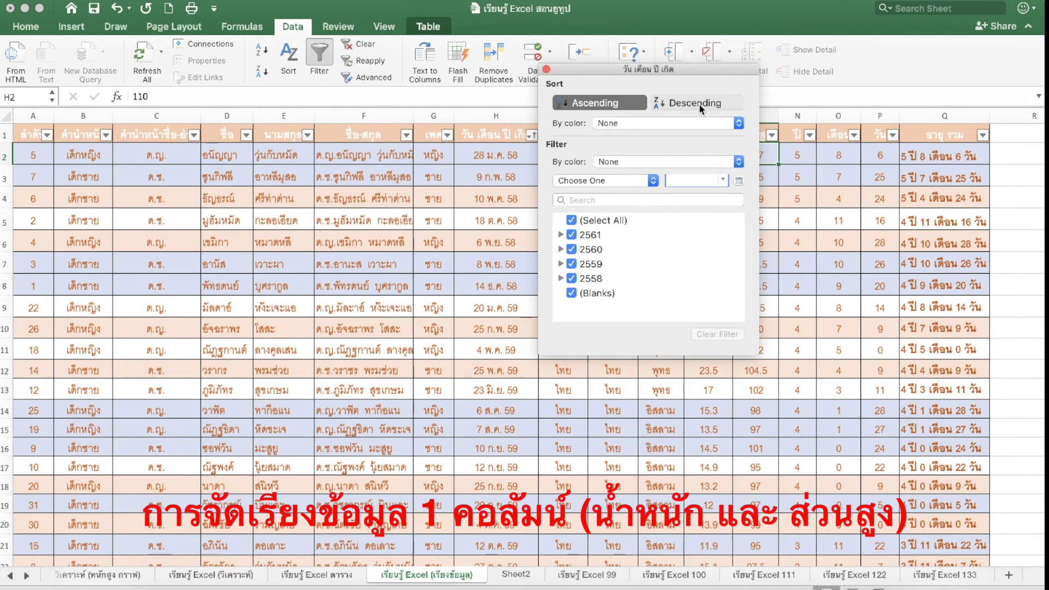
left_click(701, 107)
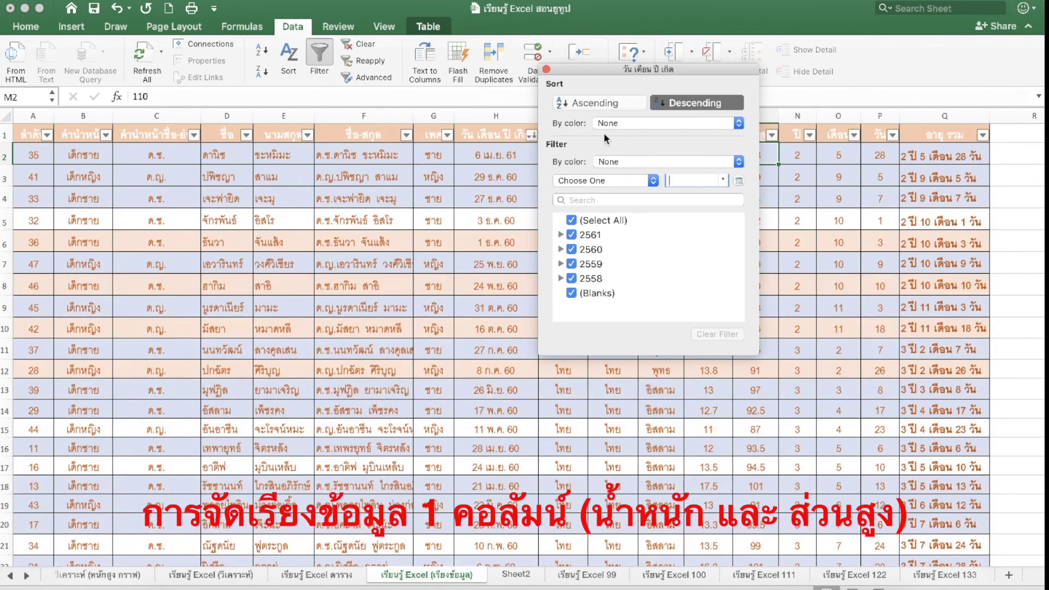
Sort birth dates by Light Blue cell colour, dismissing the circular-reference warning
left_click(739, 123)
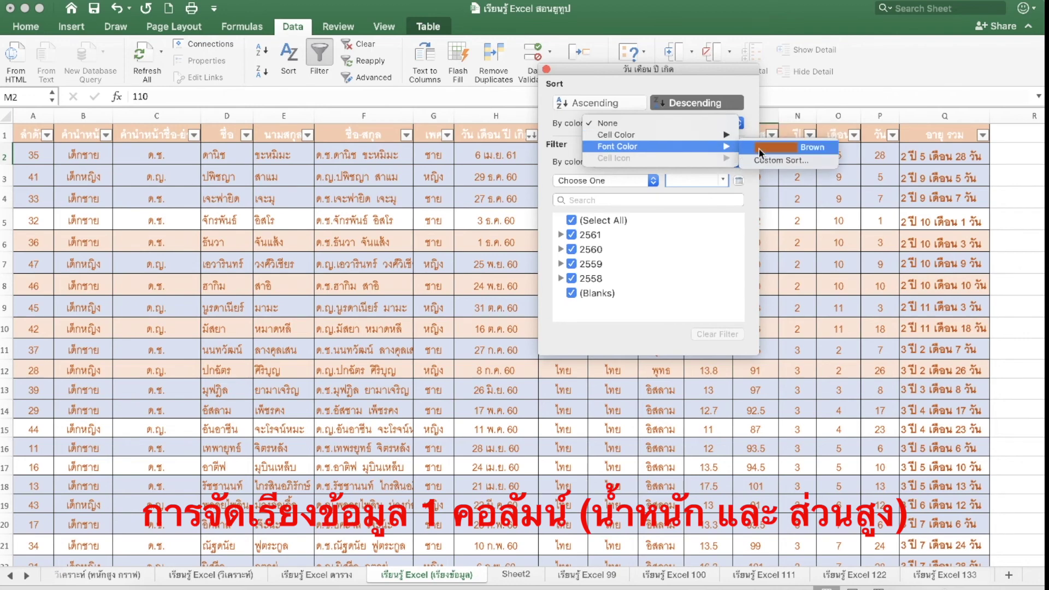
mouse_move(648, 134)
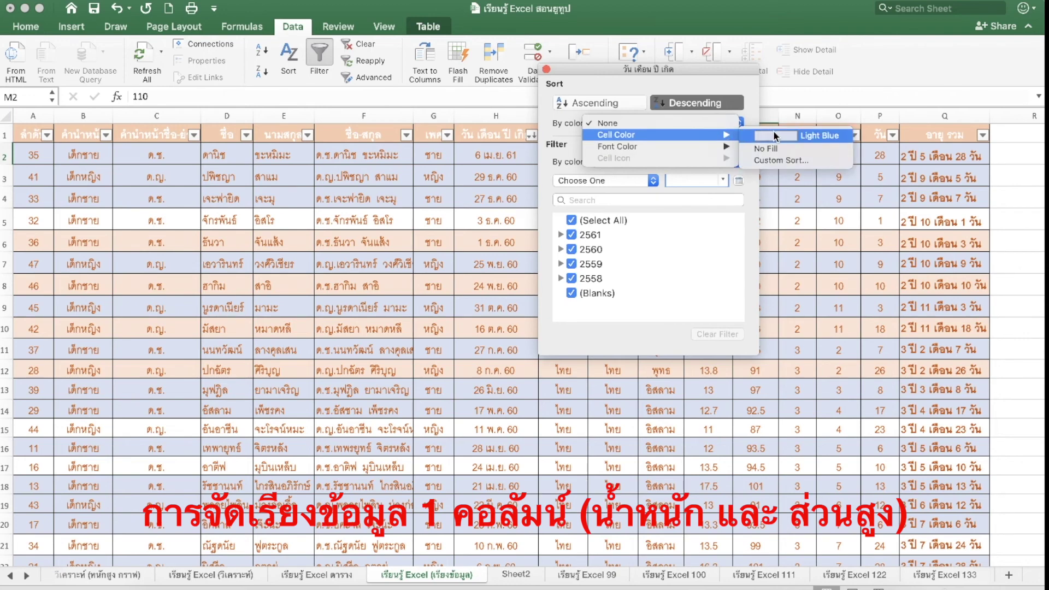
left_click(779, 133)
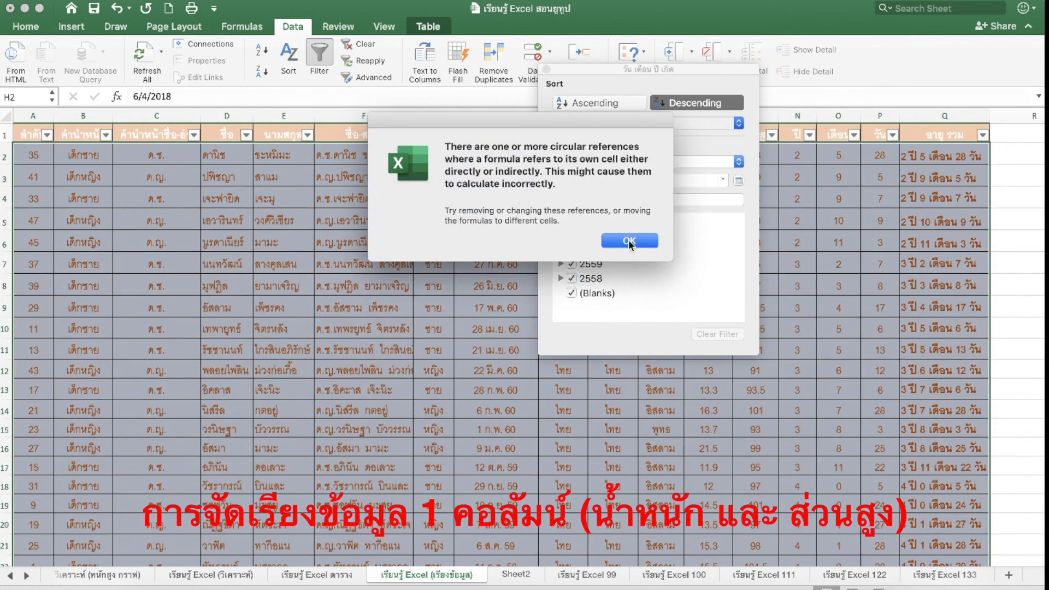
left_click(629, 239)
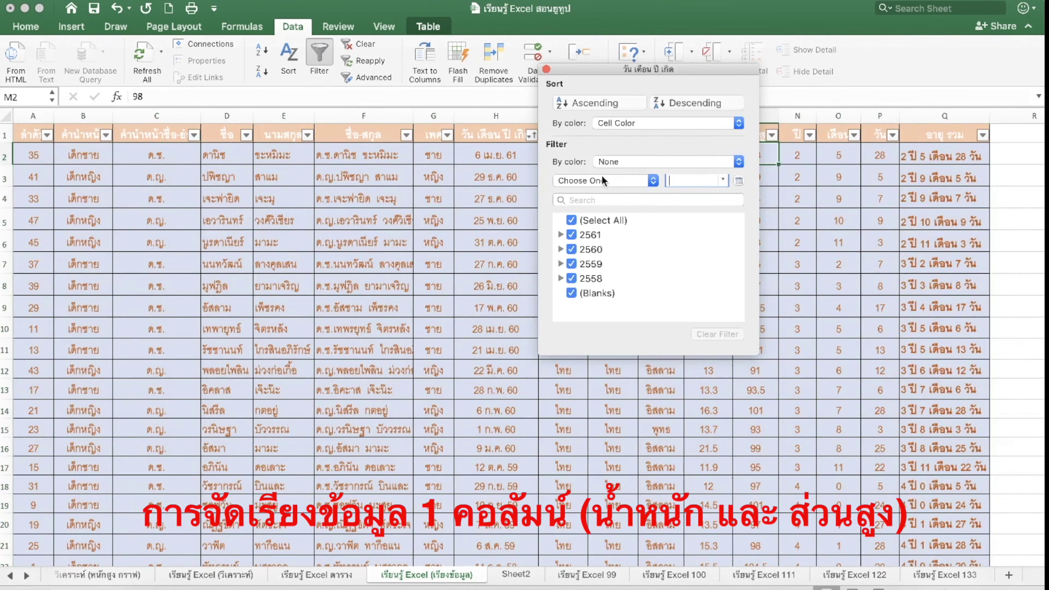
left_click(739, 125)
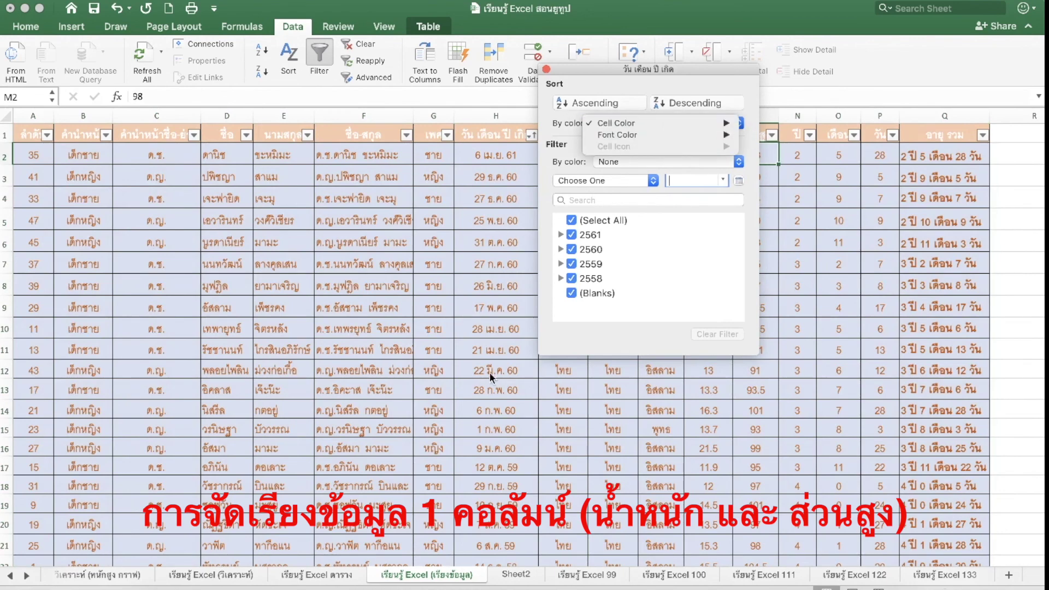
left_click(546, 69)
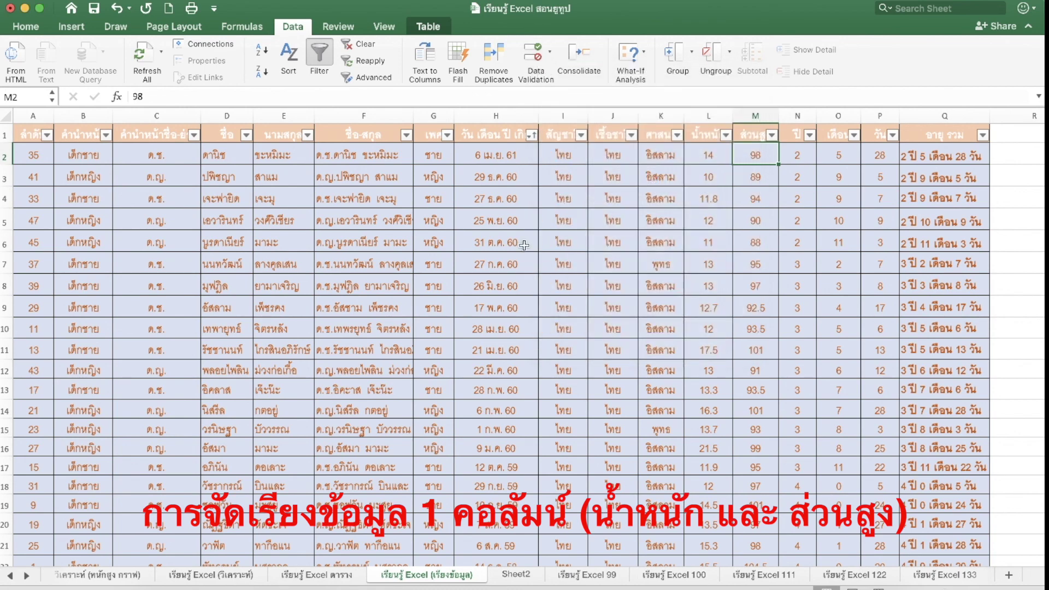